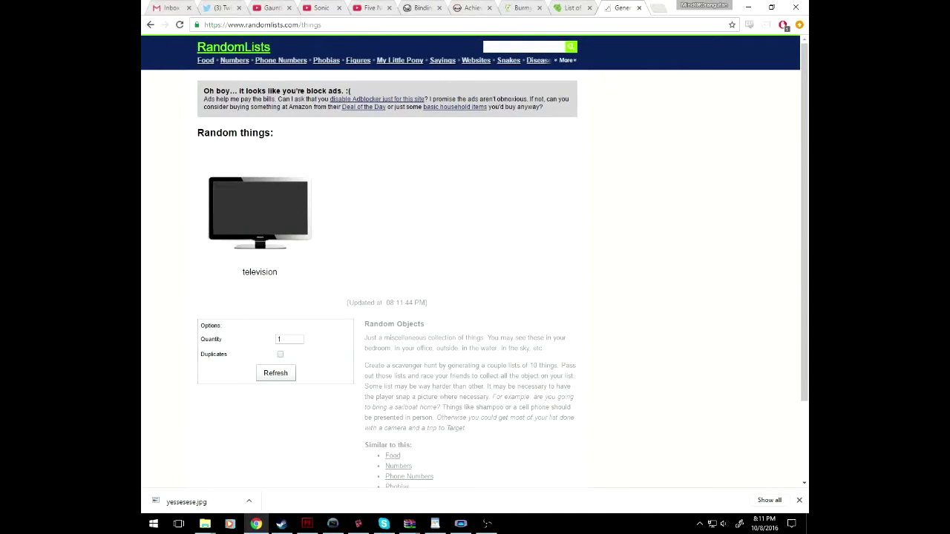
- Switch to Flash and create a new blank document
{"action": "key", "text": "Return"}
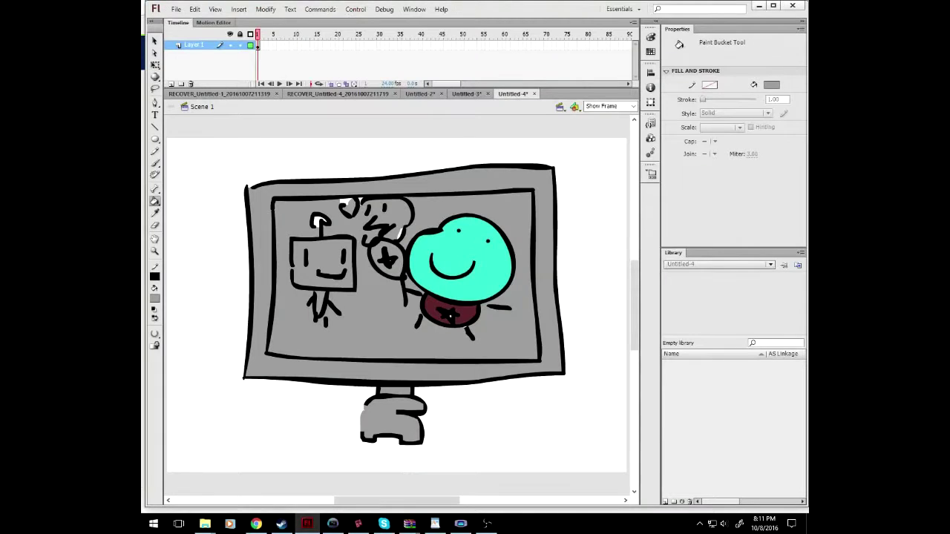
{"action": "left_click", "coordinate": [176, 9]}
{"action": "left_click", "coordinate": [195, 20]}
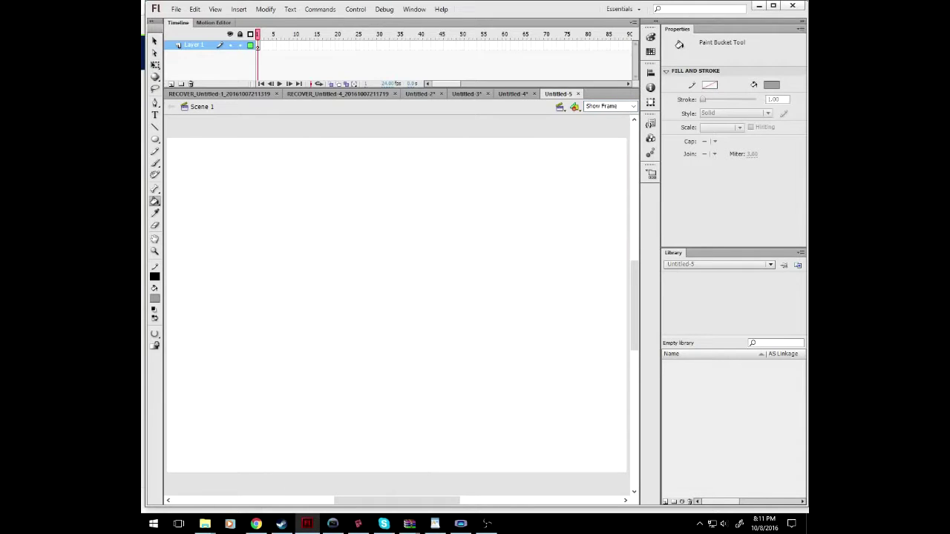
- Brush the black outline of a tape dispenser body across the middle of the canvas, with a narrow base band along its underside
{"action": "key", "text": "b"}
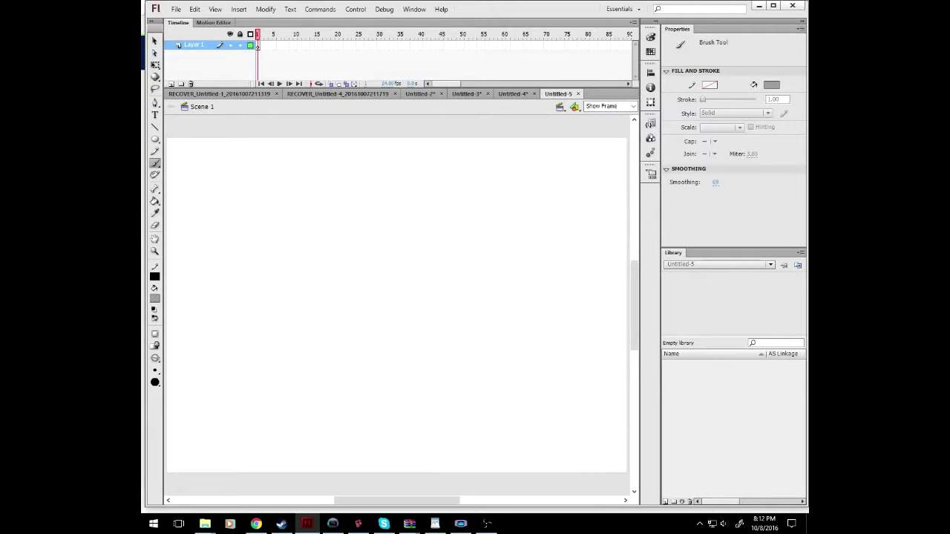
{"action": "left_click", "coordinate": [154, 298]}
{"action": "left_click", "coordinate": [164, 322]}
{"action": "mouse_move", "coordinate": [284, 267]}
{"action": "left_mouse_down"}
{"action": "mouse_move", "coordinate": [257, 301]}
{"action": "mouse_move", "coordinate": [255, 356]}
{"action": "mouse_move", "coordinate": [496, 365]}
{"action": "mouse_move", "coordinate": [518, 286]}
{"action": "mouse_move", "coordinate": [512, 276]}
{"action": "mouse_move", "coordinate": [439, 315]}
{"action": "mouse_move", "coordinate": [301, 276]}
{"action": "left_mouse_up"}
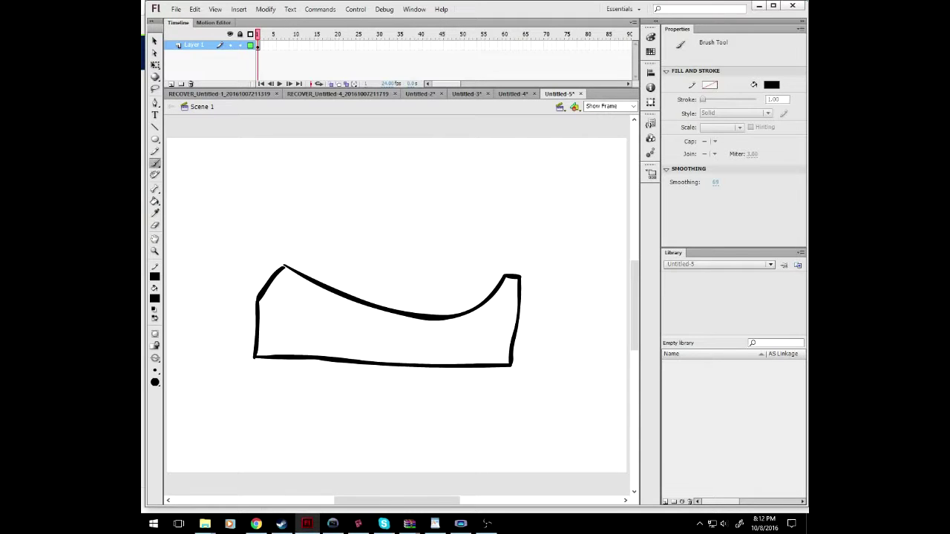
{"action": "left_click_drag", "start_coordinate": [258, 338], "coordinate": [511, 351]}
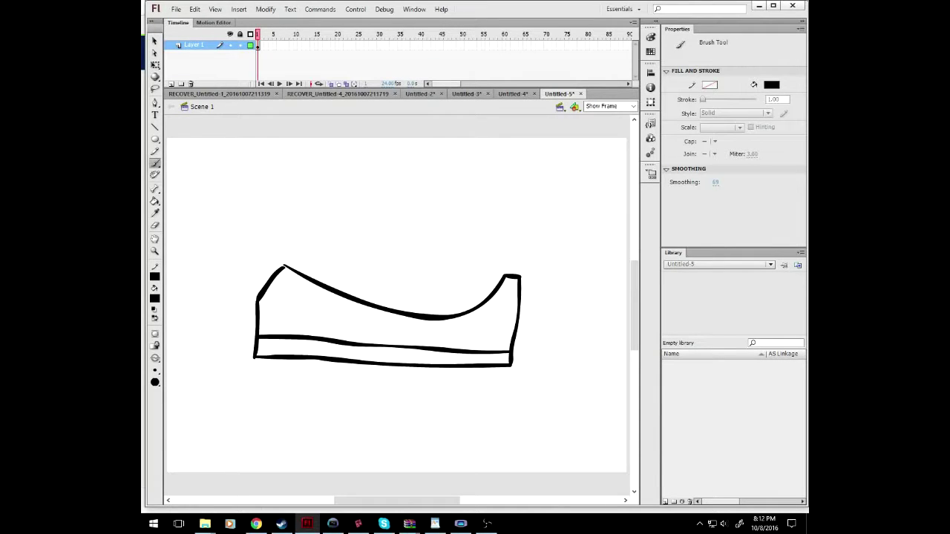
- Draw a tape roll with an inner core in the dispenser's dip, and a strip of tape stretching to the cutting edge
{"action": "mouse_move", "coordinate": [329, 285]}
{"action": "left_mouse_down"}
{"action": "mouse_move", "coordinate": [359, 264]}
{"action": "mouse_move", "coordinate": [405, 288]}
{"action": "mouse_move", "coordinate": [408, 312]}
{"action": "left_mouse_up"}
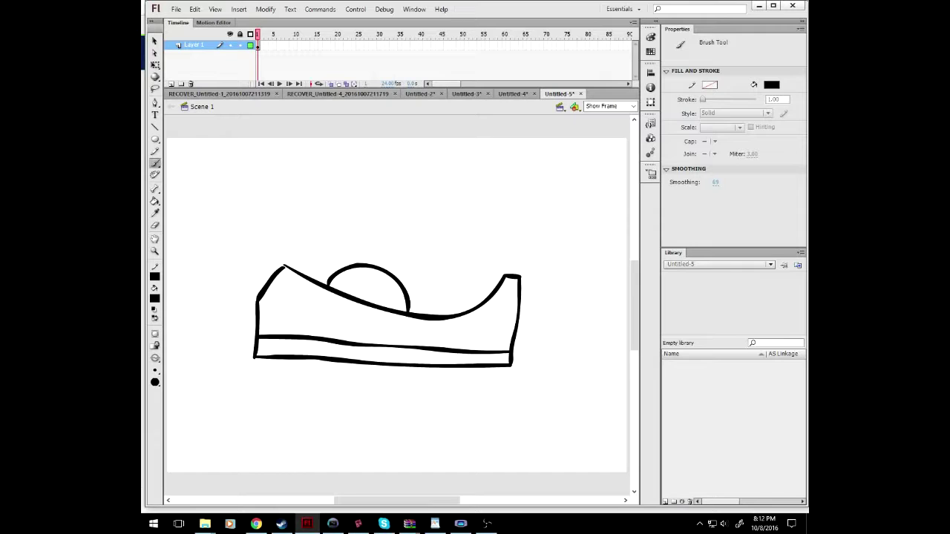
{"action": "mouse_move", "coordinate": [355, 295]}
{"action": "left_mouse_down"}
{"action": "mouse_move", "coordinate": [388, 296]}
{"action": "mouse_move", "coordinate": [394, 310]}
{"action": "left_mouse_up"}
{"action": "left_click_drag", "start_coordinate": [377, 264], "coordinate": [524, 278]}
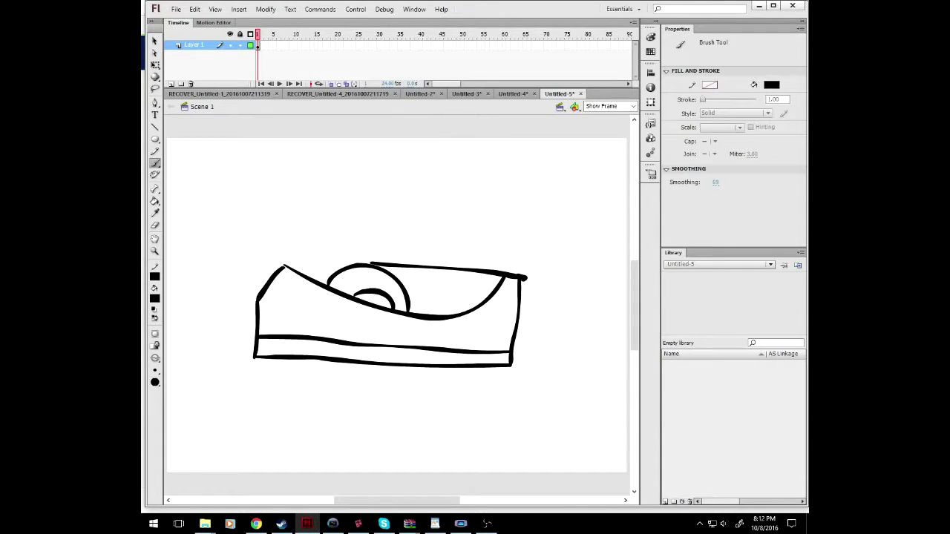
{"action": "key", "text": "k"}
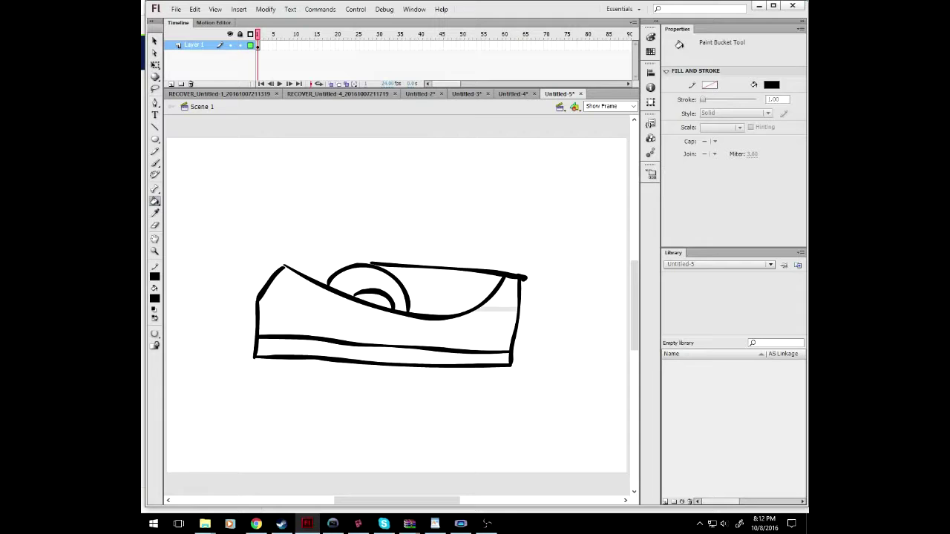
{"action": "left_click", "coordinate": [490, 309]}
{"action": "left_click", "coordinate": [383, 349]}
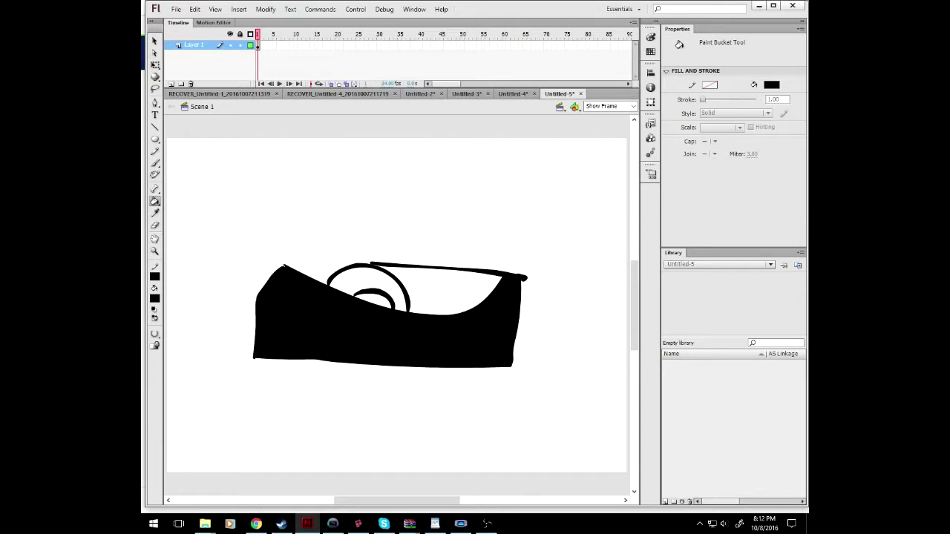
{"action": "key", "text": "ctrl+z"}
{"action": "key", "text": "ctrl+z"}
- Fill the dispenser's body, base band and roll core with dark gray
{"action": "left_click", "coordinate": [154, 298]}
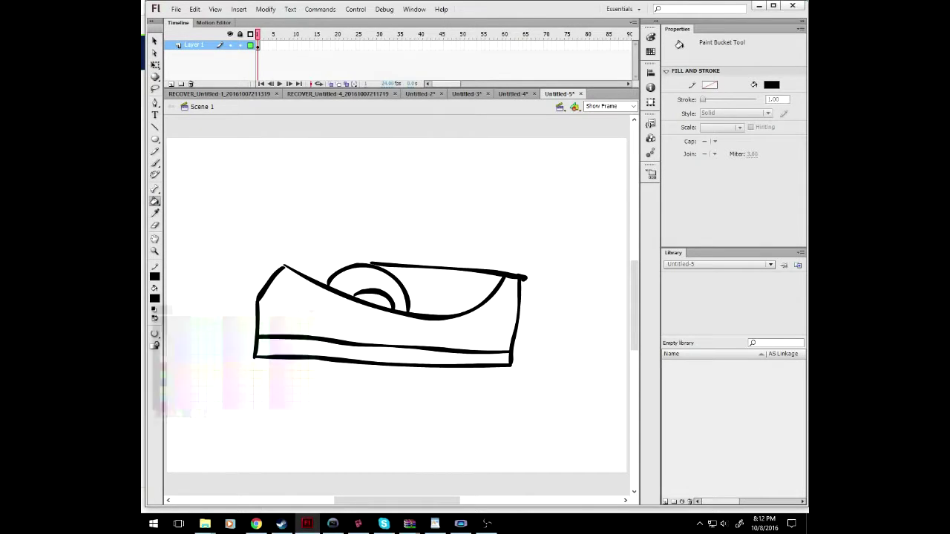
{"action": "left_click", "coordinate": [156, 319]}
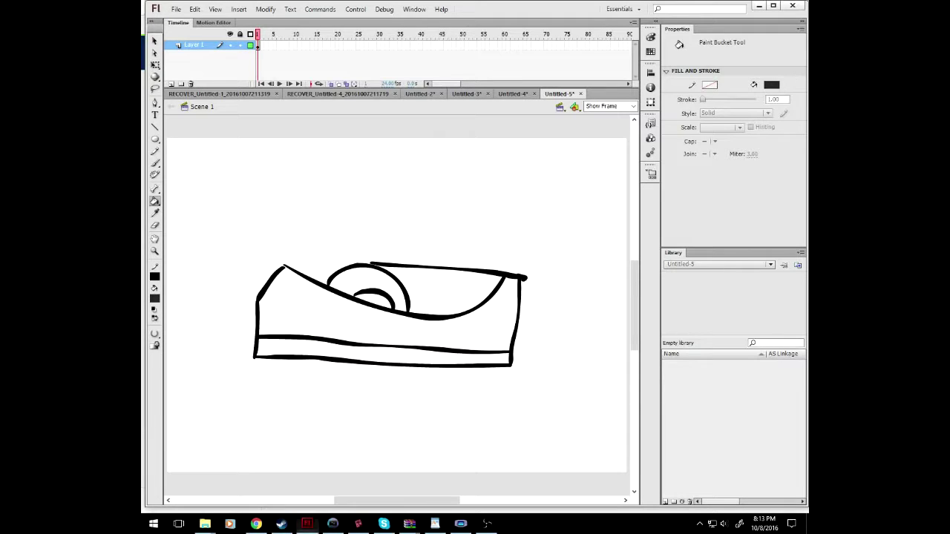
{"action": "left_click", "coordinate": [334, 319]}
{"action": "left_click", "coordinate": [382, 353]}
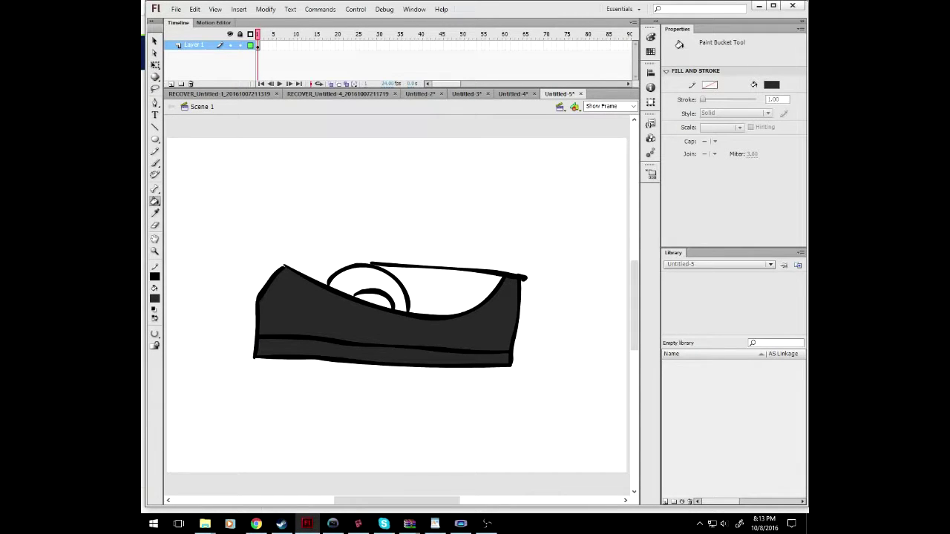
{"action": "left_click", "coordinate": [359, 298]}
{"action": "left_click", "coordinate": [357, 296]}
- Scale the whole tape dispenser down proportionally to about 168 by 65, keeping its lower-left corner in place
{"action": "key", "text": "v"}
{"action": "mouse_move", "coordinate": [563, 216]}
{"action": "left_mouse_down"}
{"action": "mouse_move", "coordinate": [452, 356]}
{"action": "mouse_move", "coordinate": [223, 398]}
{"action": "left_mouse_up"}
{"action": "key", "text": "q"}
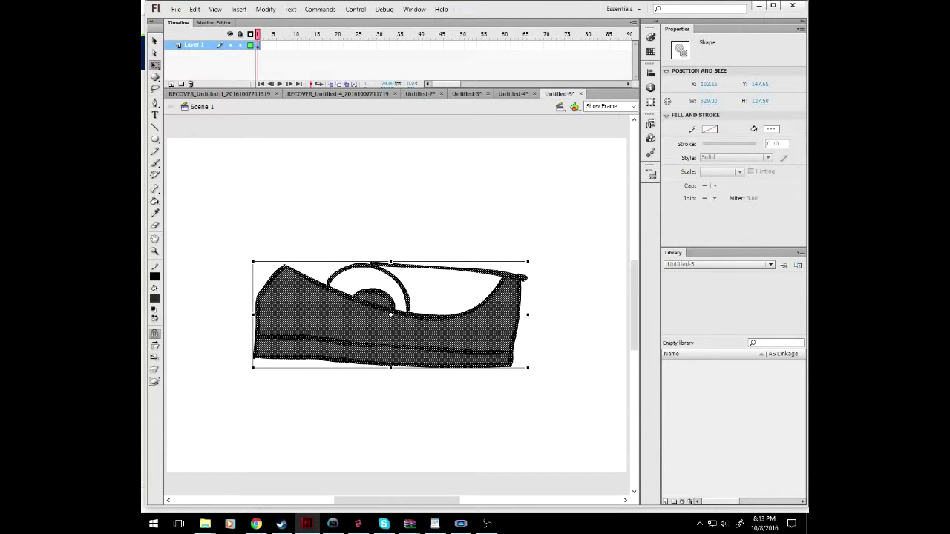
{"action": "left_click_drag", "start_coordinate": [528, 261], "coordinate": [393, 314]}
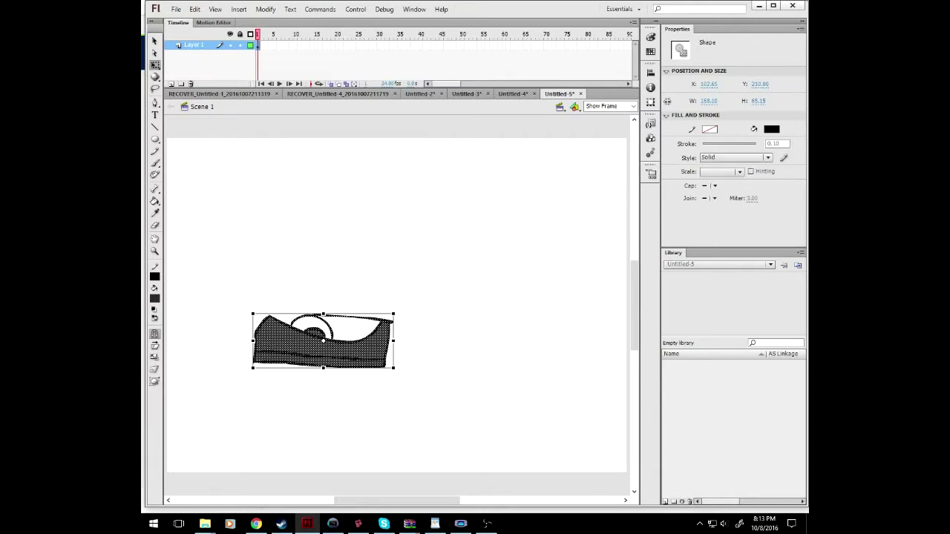
{"action": "left_click", "coordinate": [447, 269]}
- Brush a dark gray desk beneath the dispenser, with a side edge, a long tabletop line and an inner lower edge
{"action": "key", "text": "b"}
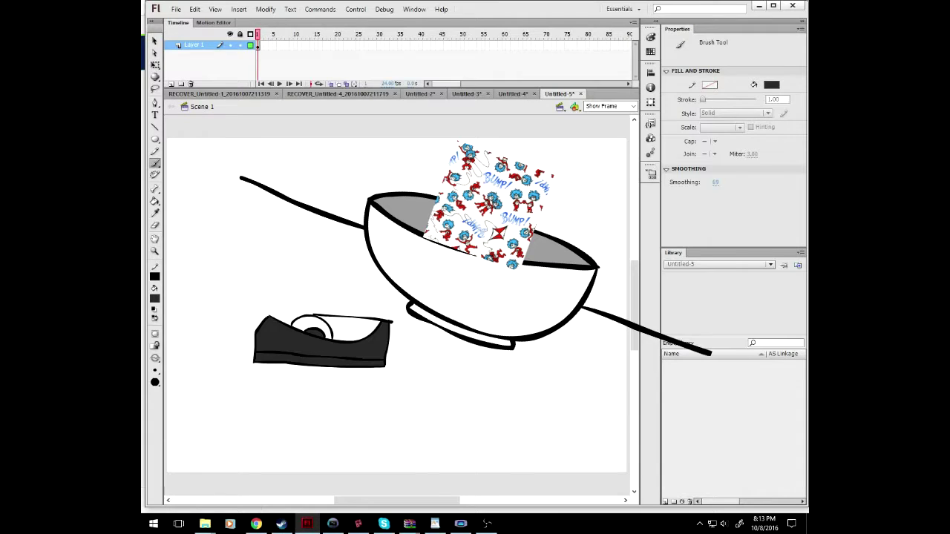
{"action": "mouse_move", "coordinate": [194, 478]}
{"action": "left_mouse_down"}
{"action": "mouse_move", "coordinate": [193, 359]}
{"action": "mouse_move", "coordinate": [253, 357]}
{"action": "left_mouse_up"}
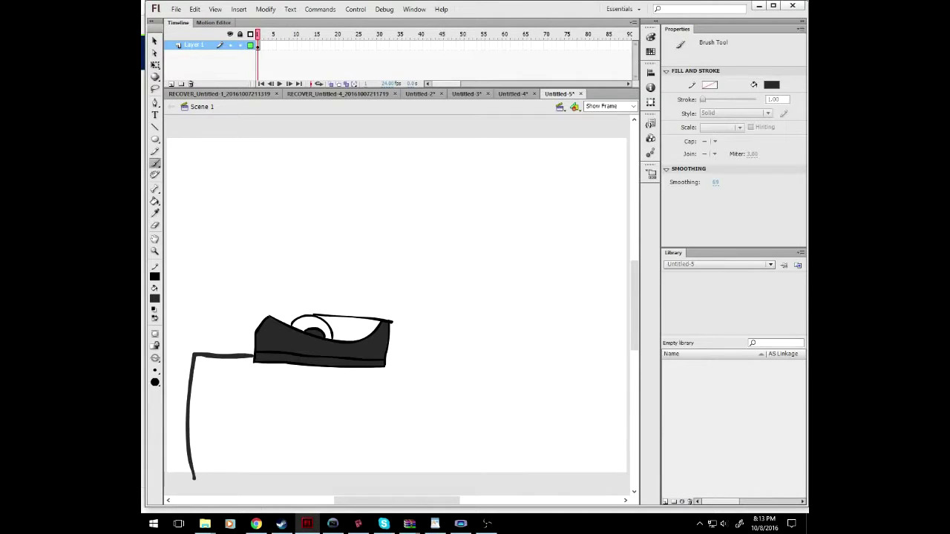
{"action": "left_click_drag", "start_coordinate": [386, 359], "coordinate": [630, 366]}
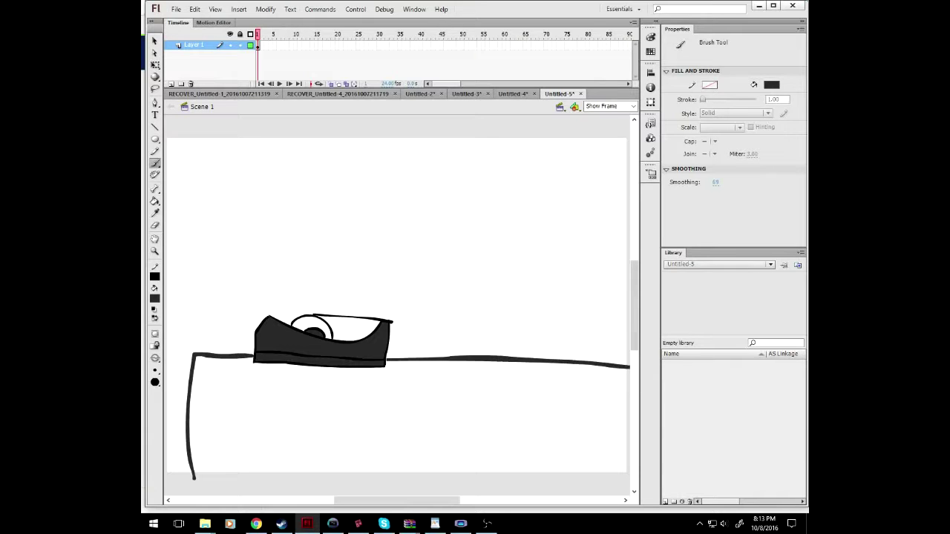
{"action": "mouse_move", "coordinate": [236, 479]}
{"action": "left_mouse_down"}
{"action": "mouse_move", "coordinate": [315, 464]}
{"action": "mouse_move", "coordinate": [481, 461]}
{"action": "mouse_move", "coordinate": [630, 472]}
{"action": "left_mouse_up"}
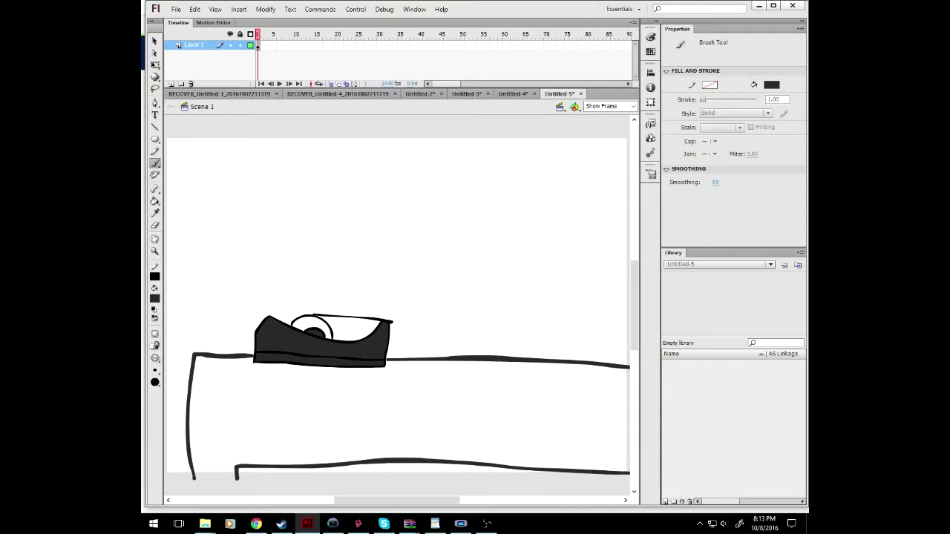
- Draw a large oval head in black behind the desk, with two eyes, a big nose, a straight mouth and a curved chin
{"action": "left_click", "coordinate": [154, 298]}
{"action": "left_click", "coordinate": [163, 325]}
{"action": "mouse_move", "coordinate": [489, 176]}
{"action": "left_mouse_down"}
{"action": "mouse_move", "coordinate": [464, 181]}
{"action": "mouse_move", "coordinate": [439, 303]}
{"action": "mouse_move", "coordinate": [555, 197]}
{"action": "mouse_move", "coordinate": [493, 173]}
{"action": "mouse_move", "coordinate": [493, 210]}
{"action": "mouse_move", "coordinate": [454, 216]}
{"action": "mouse_move", "coordinate": [453, 253]}
{"action": "mouse_move", "coordinate": [502, 282]}
{"action": "mouse_move", "coordinate": [478, 304]}
{"action": "mouse_move", "coordinate": [516, 297]}
{"action": "left_mouse_up"}
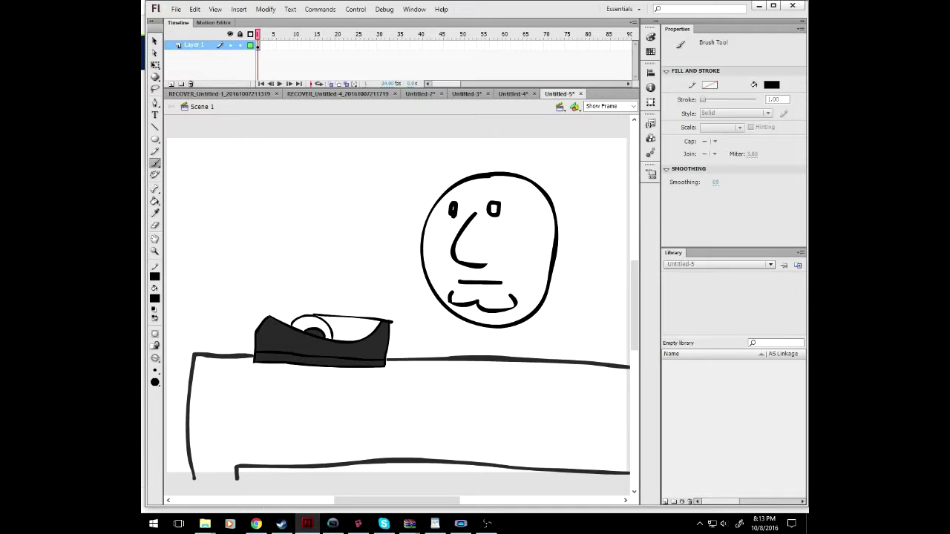
- Draw the character's small torso with shoulders and a tie beneath the head, and a jagged leafy tuft on top of it
{"action": "left_click_drag", "start_coordinate": [484, 326], "coordinate": [477, 358]}
{"action": "left_click_drag", "start_coordinate": [532, 324], "coordinate": [545, 349]}
{"action": "mouse_move", "coordinate": [497, 328]}
{"action": "left_mouse_down"}
{"action": "mouse_move", "coordinate": [508, 334]}
{"action": "mouse_move", "coordinate": [499, 327]}
{"action": "left_mouse_up"}
{"action": "mouse_move", "coordinate": [496, 335]}
{"action": "left_mouse_down"}
{"action": "mouse_move", "coordinate": [490, 343]}
{"action": "mouse_move", "coordinate": [505, 358]}
{"action": "mouse_move", "coordinate": [511, 339]}
{"action": "left_mouse_up"}
{"action": "left_click_drag", "start_coordinate": [531, 326], "coordinate": [554, 331]}
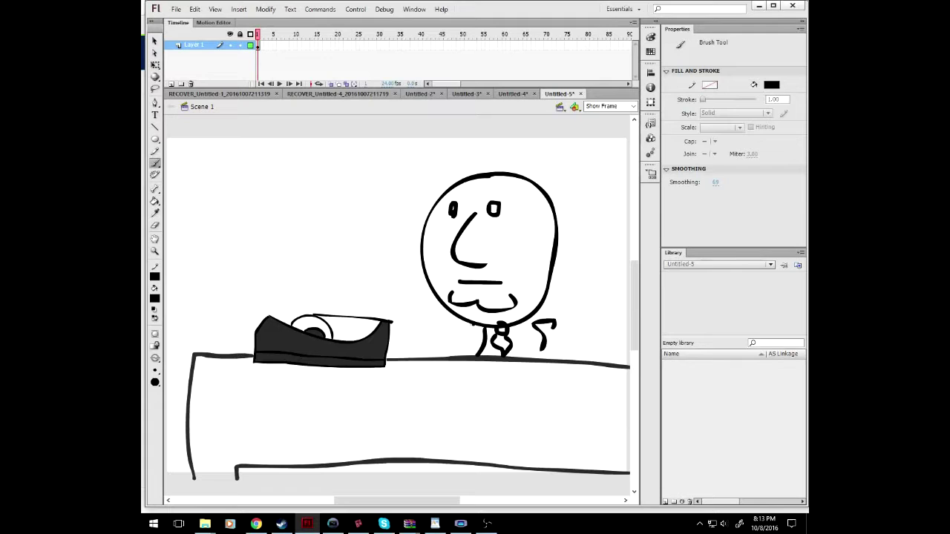
{"action": "left_click_drag", "start_coordinate": [474, 322], "coordinate": [463, 338]}
{"action": "mouse_move", "coordinate": [466, 177]}
{"action": "left_mouse_down"}
{"action": "mouse_move", "coordinate": [477, 157]}
{"action": "mouse_move", "coordinate": [512, 148]}
{"action": "mouse_move", "coordinate": [572, 170]}
{"action": "mouse_move", "coordinate": [532, 185]}
{"action": "left_mouse_up"}
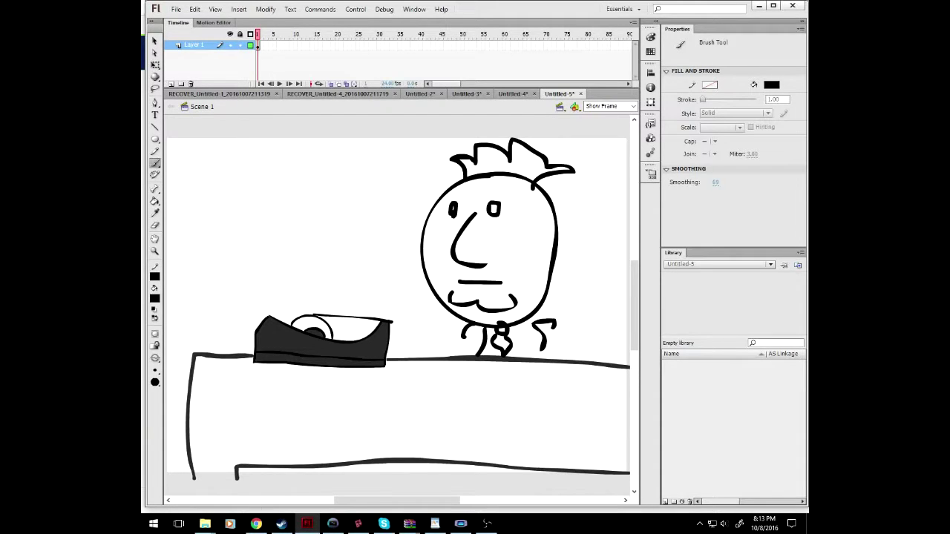
- Draw two linked angular shapes beside the head, and wavy arm lines across the face and to a small hand at the dispenser
{"action": "mouse_move", "coordinate": [553, 324]}
{"action": "left_mouse_down"}
{"action": "mouse_move", "coordinate": [573, 268]}
{"action": "mouse_move", "coordinate": [593, 346]}
{"action": "mouse_move", "coordinate": [554, 326]}
{"action": "left_mouse_up"}
{"action": "mouse_move", "coordinate": [589, 221]}
{"action": "left_mouse_down"}
{"action": "mouse_move", "coordinate": [570, 248]}
{"action": "mouse_move", "coordinate": [615, 203]}
{"action": "mouse_move", "coordinate": [590, 221]}
{"action": "left_mouse_up"}
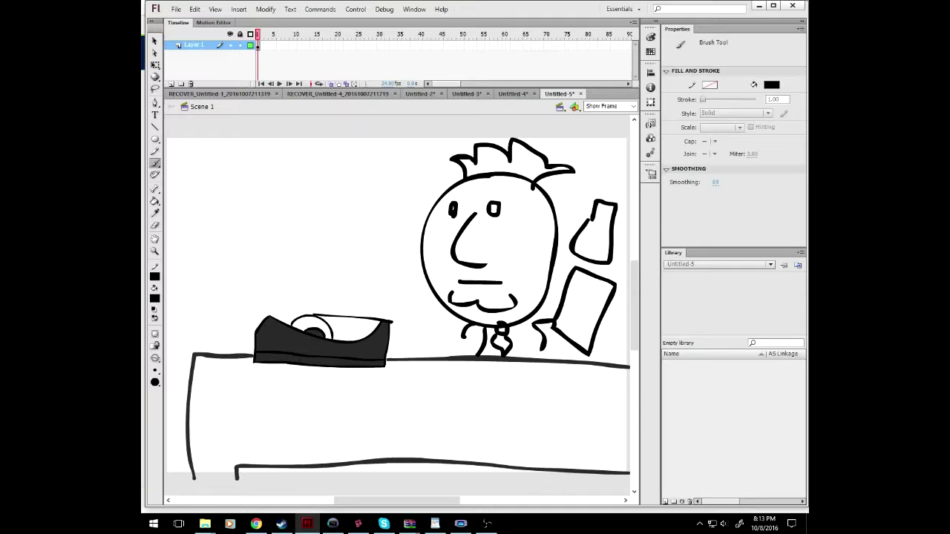
{"action": "mouse_move", "coordinate": [466, 342]}
{"action": "left_mouse_down"}
{"action": "mouse_move", "coordinate": [440, 333]}
{"action": "mouse_move", "coordinate": [411, 340]}
{"action": "mouse_move", "coordinate": [393, 322]}
{"action": "mouse_move", "coordinate": [391, 293]}
{"action": "mouse_move", "coordinate": [405, 294]}
{"action": "mouse_move", "coordinate": [388, 319]}
{"action": "left_mouse_up"}
{"action": "mouse_move", "coordinate": [510, 278]}
{"action": "left_mouse_down"}
{"action": "mouse_move", "coordinate": [421, 297]}
{"action": "mouse_move", "coordinate": [569, 258]}
{"action": "mouse_move", "coordinate": [588, 271]}
{"action": "mouse_move", "coordinate": [582, 293]}
{"action": "mouse_move", "coordinate": [594, 299]}
{"action": "mouse_move", "coordinate": [595, 236]}
{"action": "mouse_move", "coordinate": [597, 299]}
{"action": "left_mouse_up"}
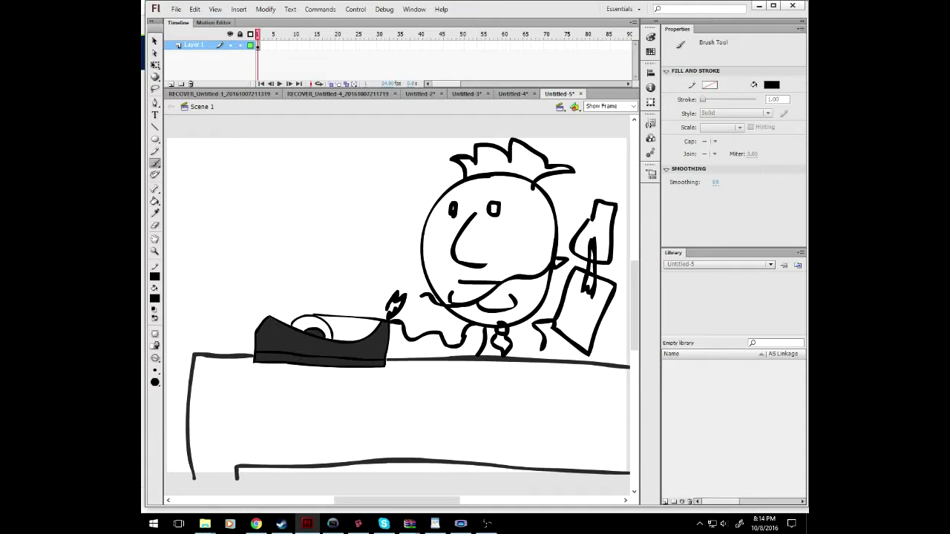
- Fill both regions of the character's head with dark purple
{"action": "left_click", "coordinate": [154, 299]}
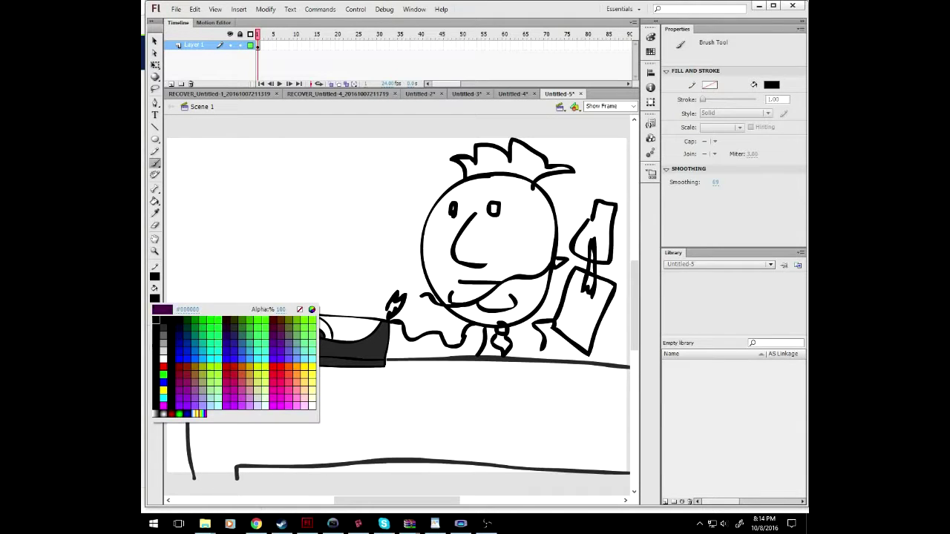
{"action": "left_click", "coordinate": [273, 337]}
{"action": "left_click", "coordinate": [155, 201]}
{"action": "left_click", "coordinate": [512, 241]}
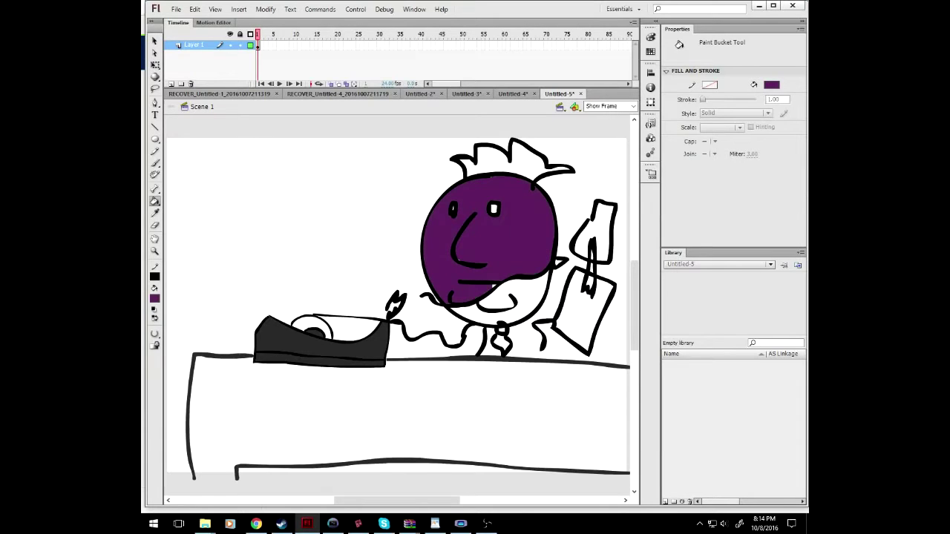
{"action": "left_click", "coordinate": [527, 295]}
- Fill the leafy tuft on the head, including its side tip, with bright green
{"action": "left_click", "coordinate": [154, 298]}
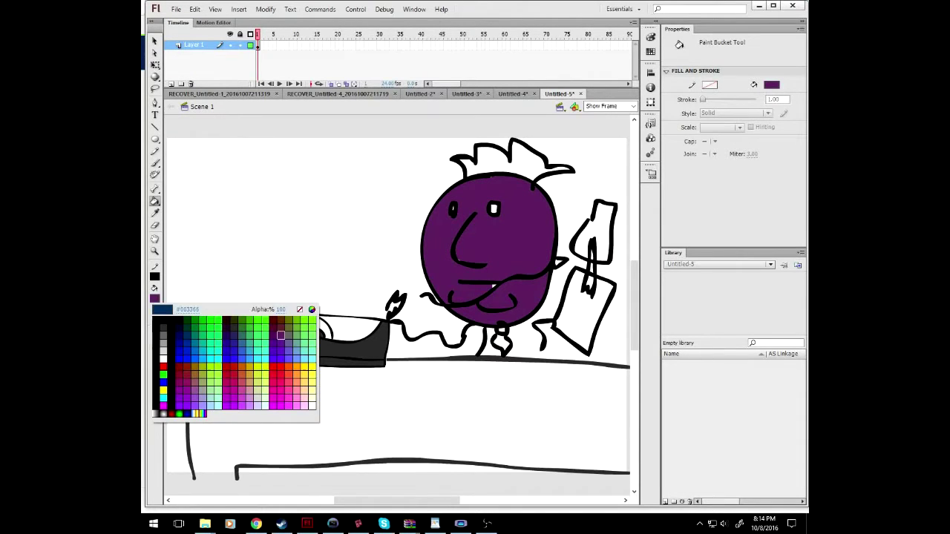
{"action": "left_click", "coordinate": [280, 333]}
{"action": "left_click", "coordinate": [504, 166]}
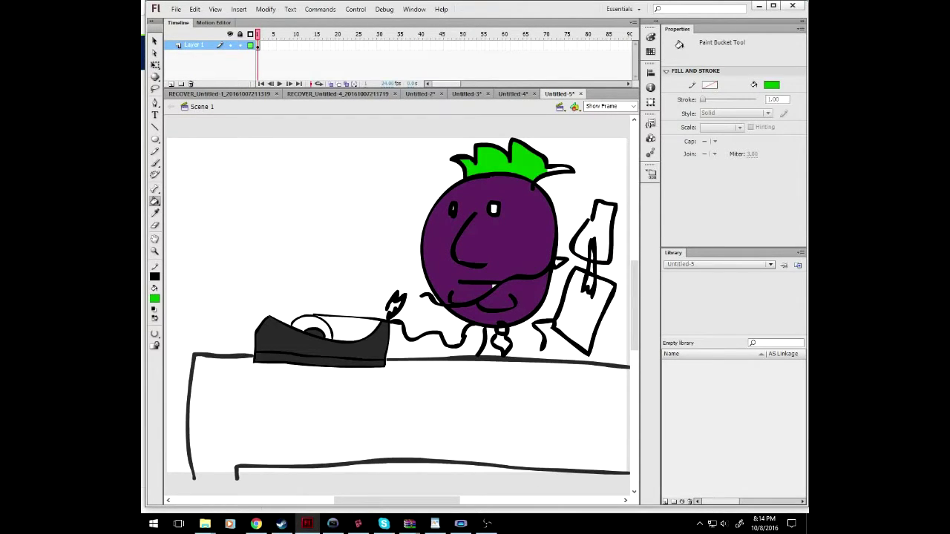
{"action": "left_click", "coordinate": [553, 173]}
- Fill the character's torso on both sides of the tie with gray
{"action": "left_click", "coordinate": [154, 299]}
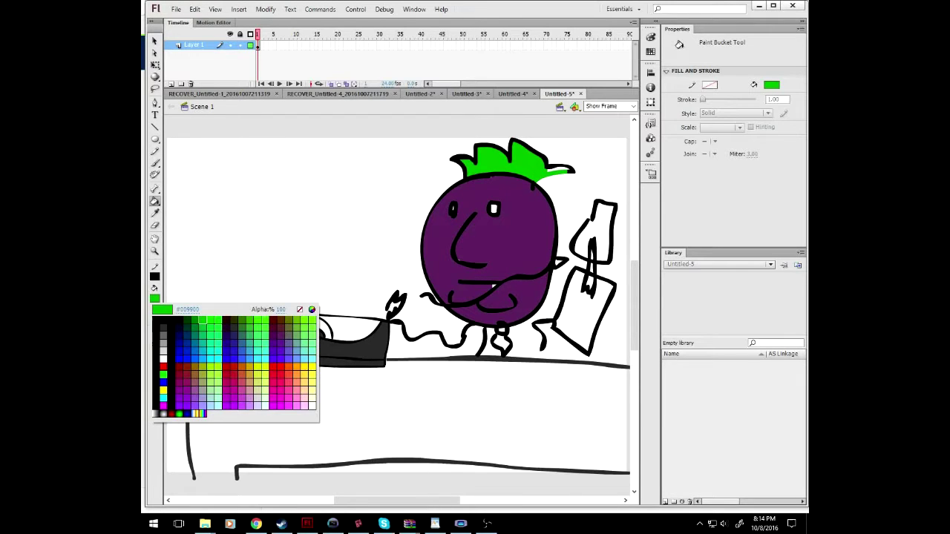
{"action": "left_click", "coordinate": [163, 343]}
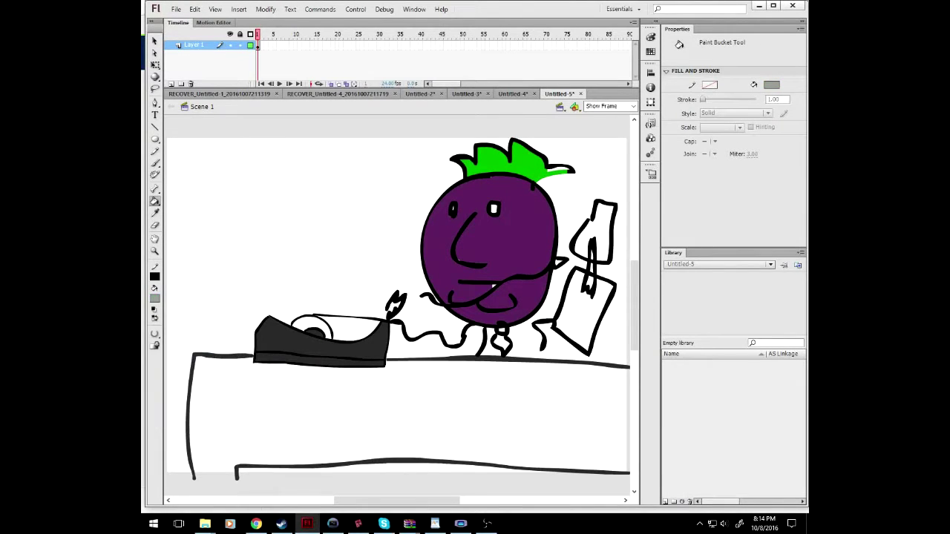
{"action": "left_click", "coordinate": [527, 344]}
{"action": "left_click", "coordinate": [490, 348]}
{"action": "left_click", "coordinate": [491, 334]}
{"action": "left_click", "coordinate": [490, 335]}
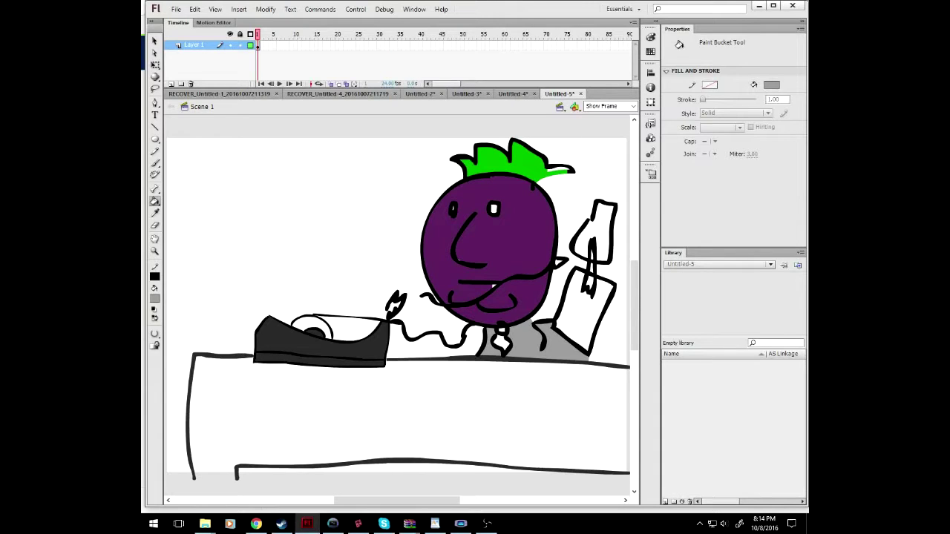
- Fill the tie and its knot with red, and set the fill color to blue (#0000FF)
{"action": "left_click", "coordinate": [154, 298]}
{"action": "left_click", "coordinate": [178, 348]}
{"action": "left_click", "coordinate": [501, 343]}
{"action": "left_click", "coordinate": [502, 330]}
{"action": "left_click", "coordinate": [154, 298]}
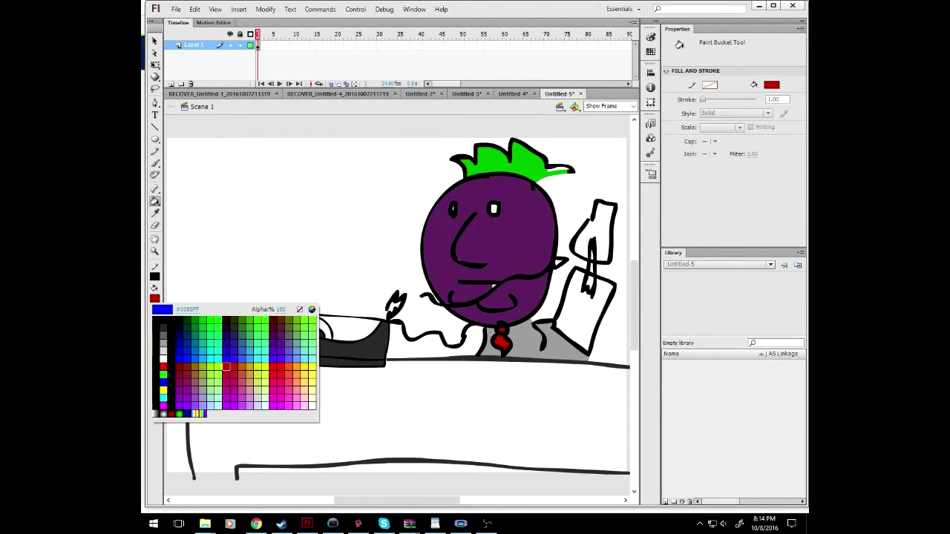
{"action": "left_click", "coordinate": [156, 382]}
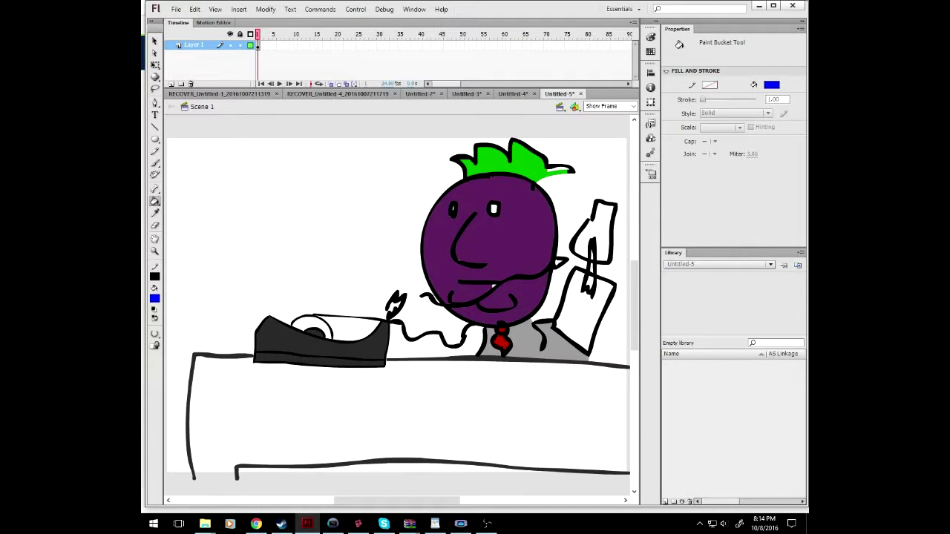
- Export the drawing as a PNG image named "egg plant more like power plant because jes a buisines s extecetuctive"
{"action": "left_click", "coordinate": [175, 9]}
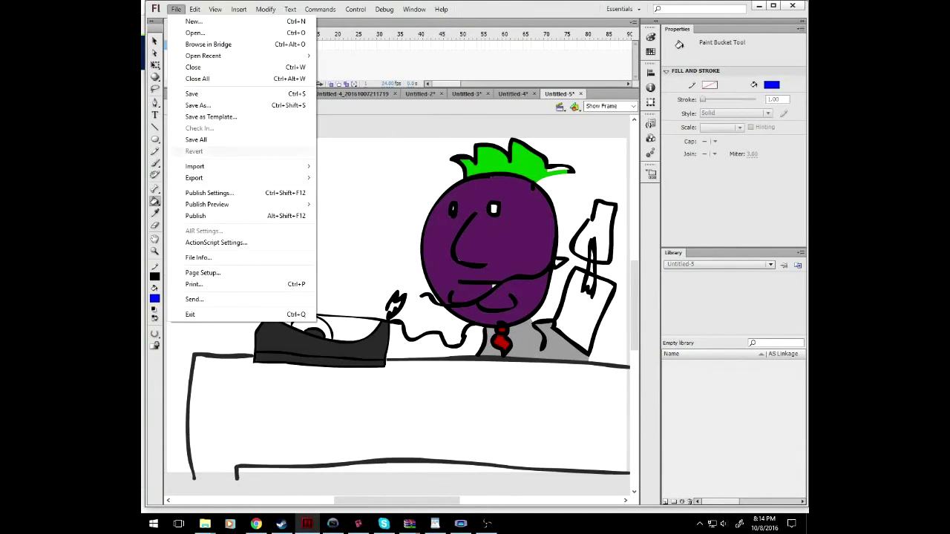
{"action": "mouse_move", "coordinate": [245, 178]}
{"action": "left_click", "coordinate": [351, 178]}
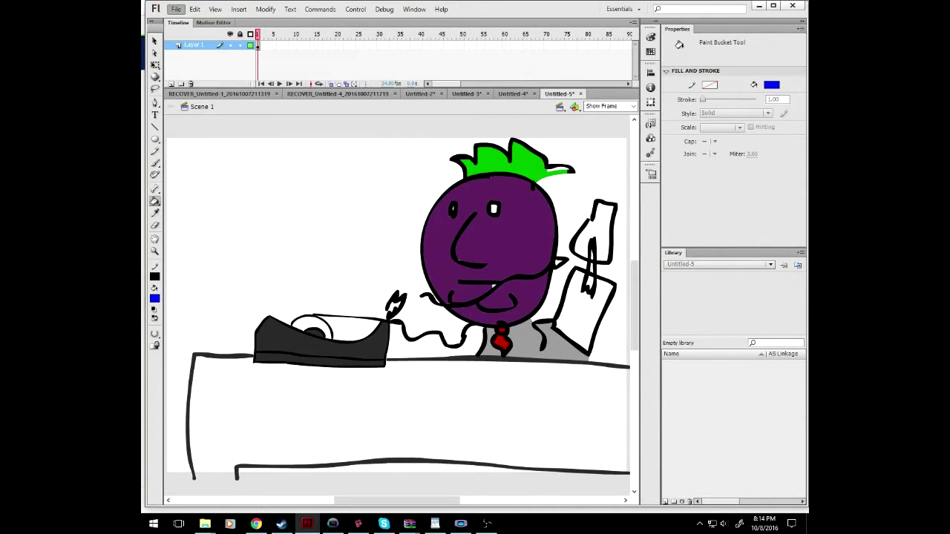
{"action": "type", "text": "egg planty"}
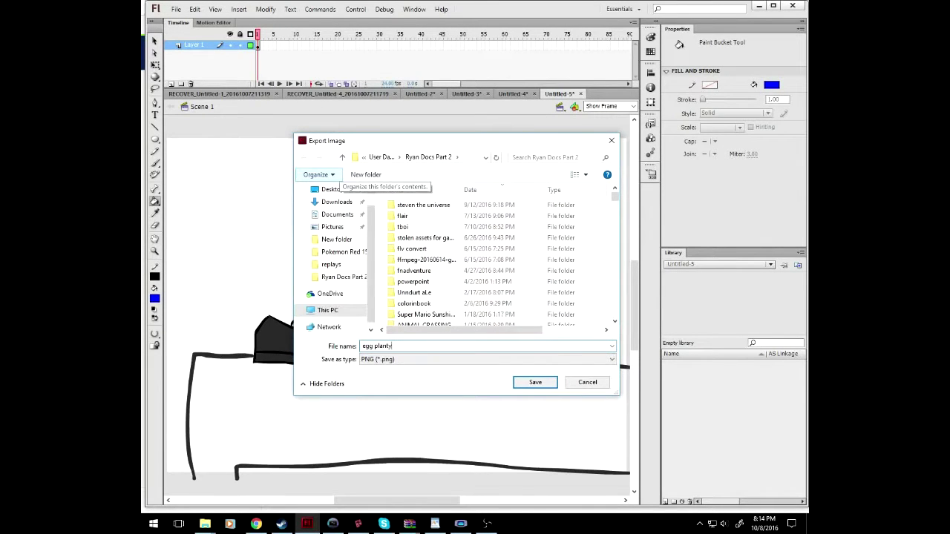
{"action": "key", "text": "BackSpace"}
{"action": "type", "text": "more like power plant because jes "}
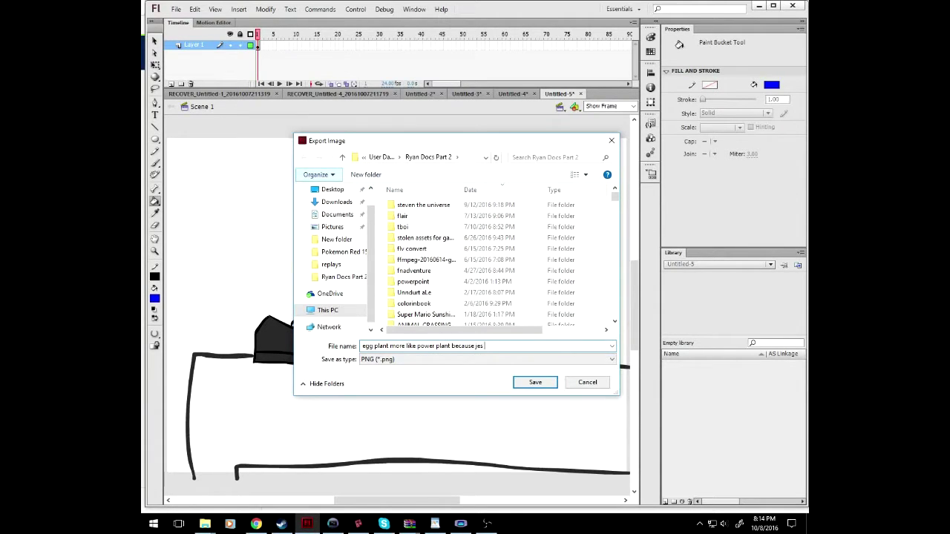
{"action": "type", "text": "a buisines s extecetuctive"}
{"action": "key", "text": "Return"}
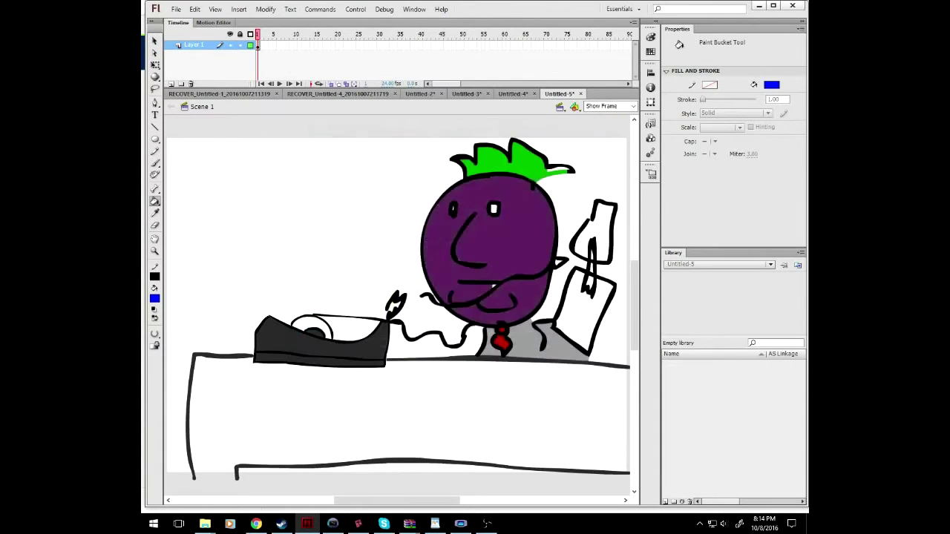
{"action": "key", "text": "Return"}
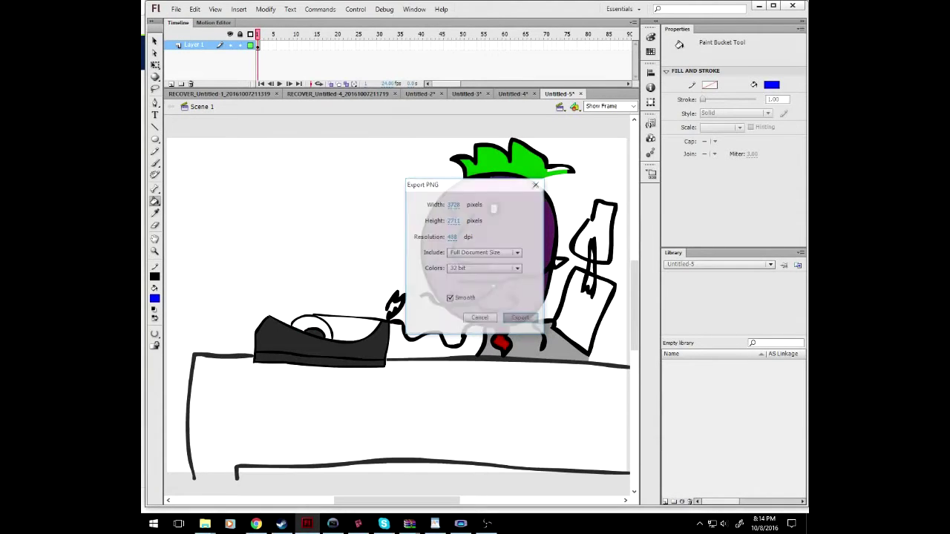